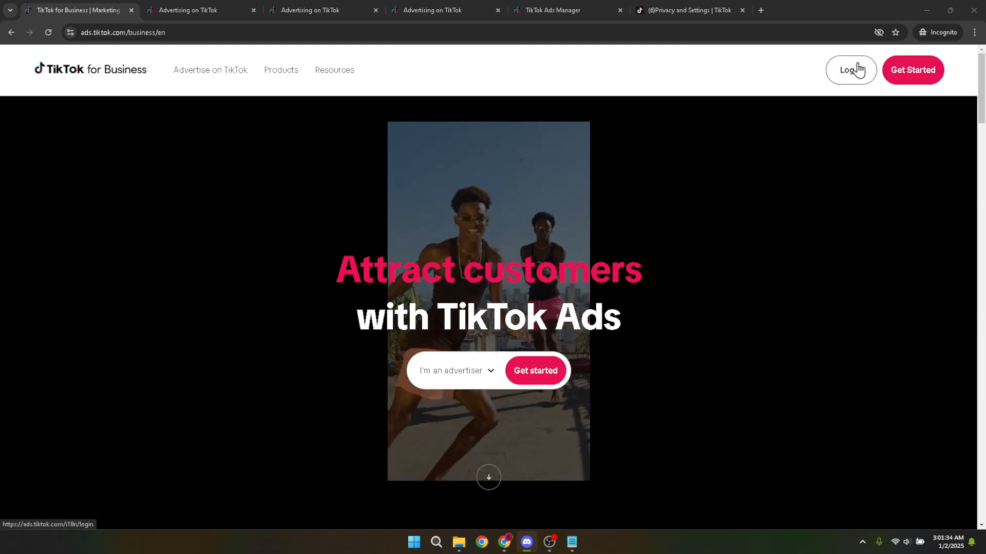
# - Open the TikTok For Business login page and log in with the filled-in account email and password
pyautogui.click(215, 1)
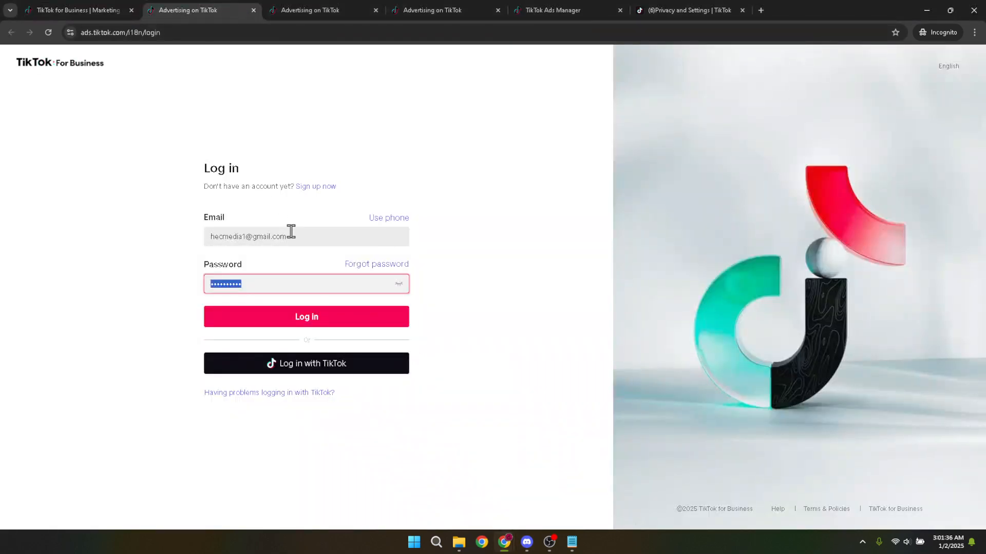
pyautogui.moveTo(291, 236); pyautogui.dragTo(182, 235)
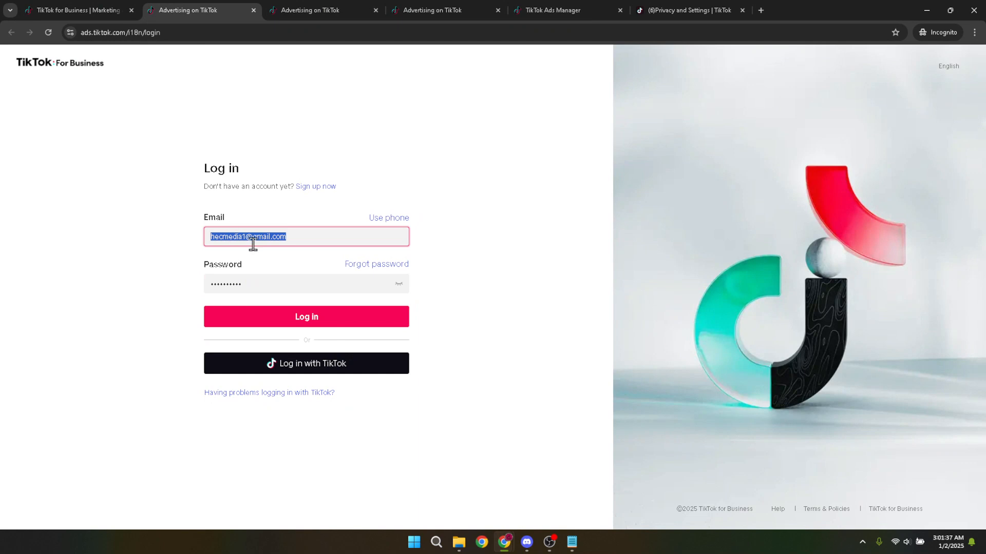
pyautogui.moveTo(255, 279); pyautogui.dragTo(161, 291)
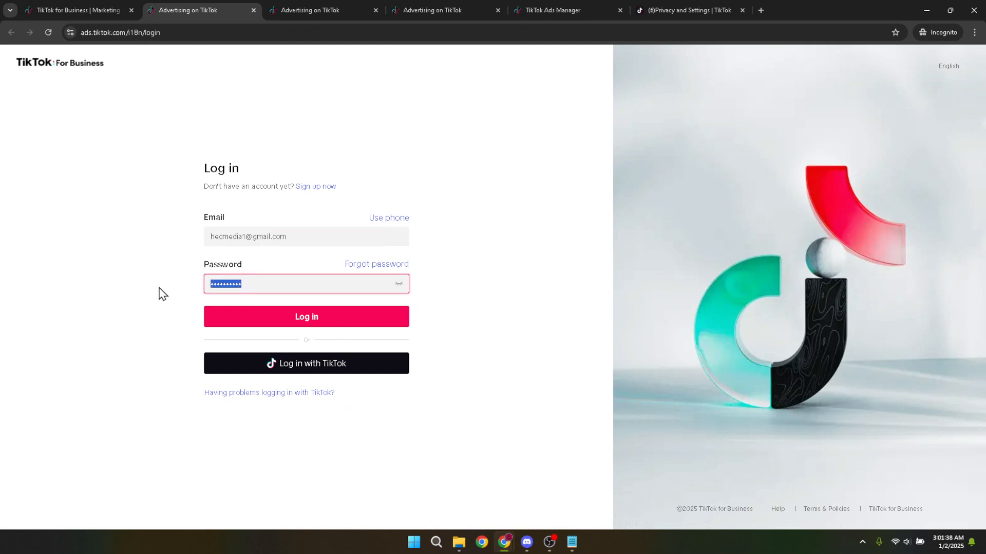
pyautogui.click(323, 320)
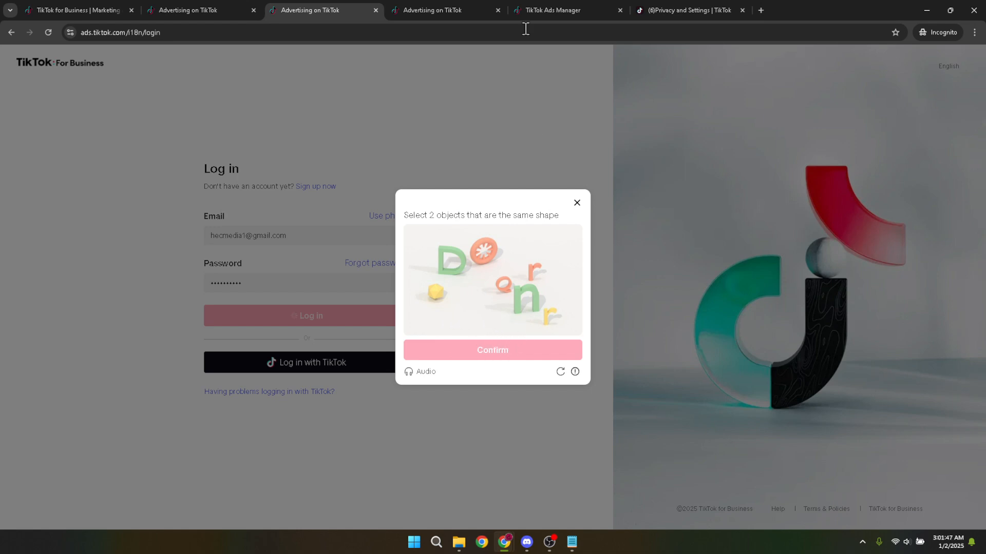
# - Check the email address on the email confirmation page and go to the TikTok Ads Manager dashboard
pyautogui.click(466, 6)
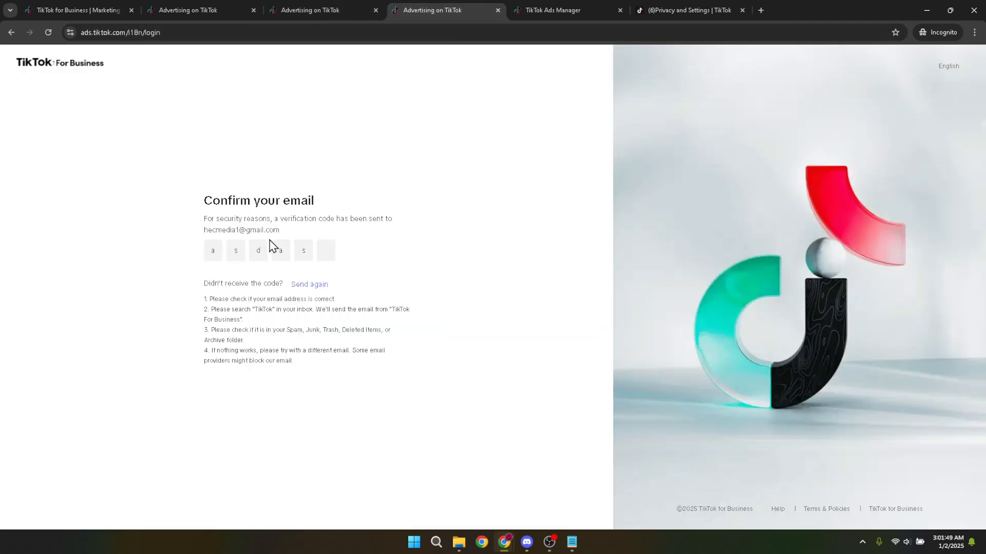
pyautogui.moveTo(281, 230); pyautogui.dragTo(199, 232)
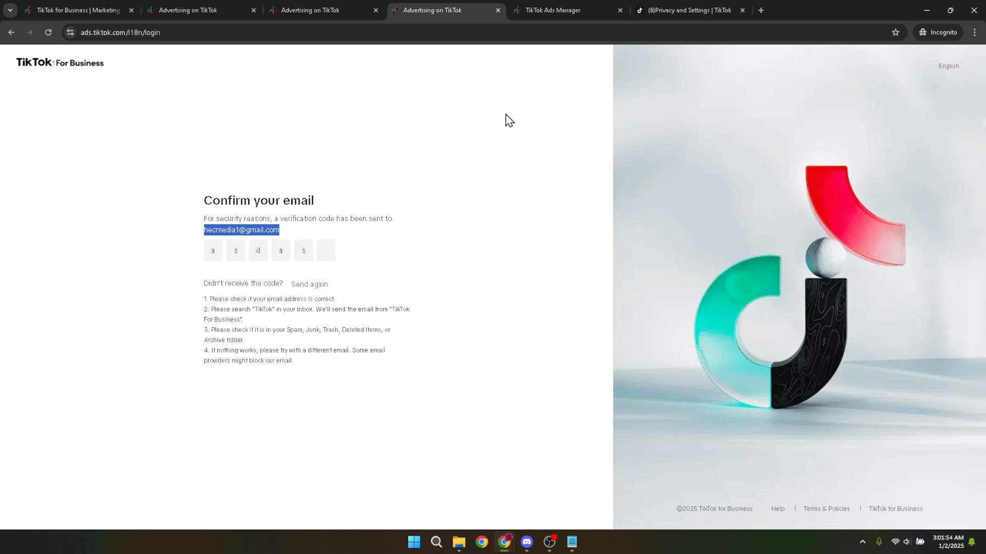
pyautogui.click(543, 8)
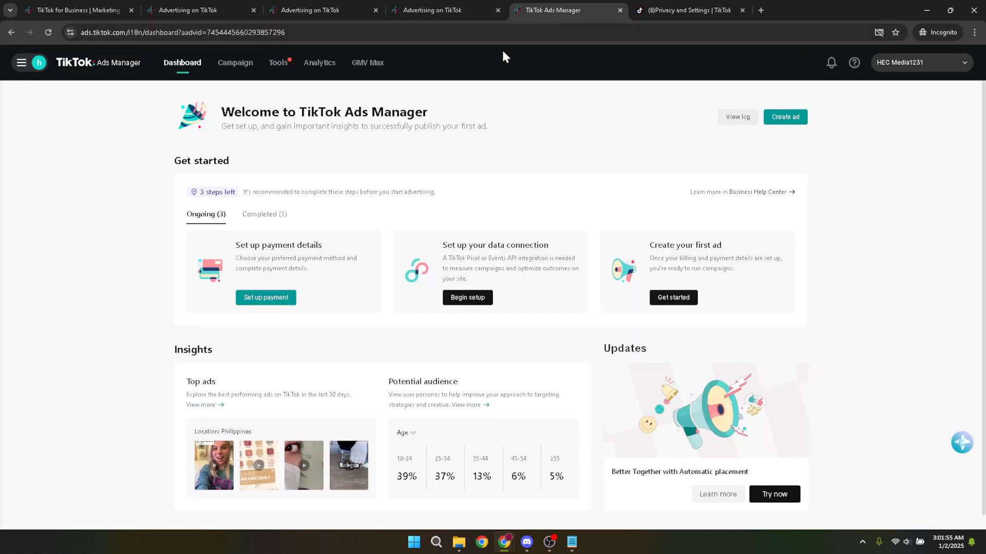
# - Create a new campaign with Reach as its advertising objective
pyautogui.click(246, 74)
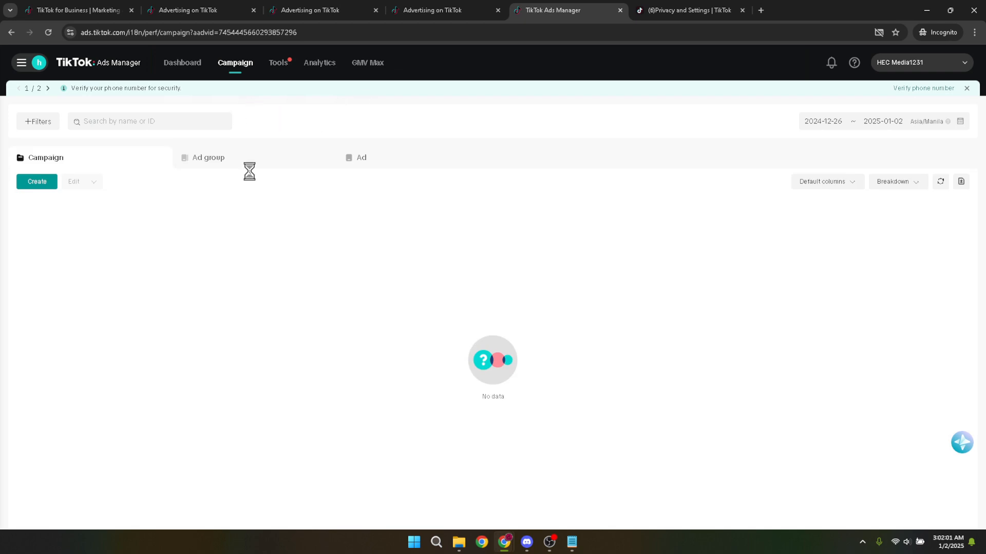
pyautogui.click(31, 186)
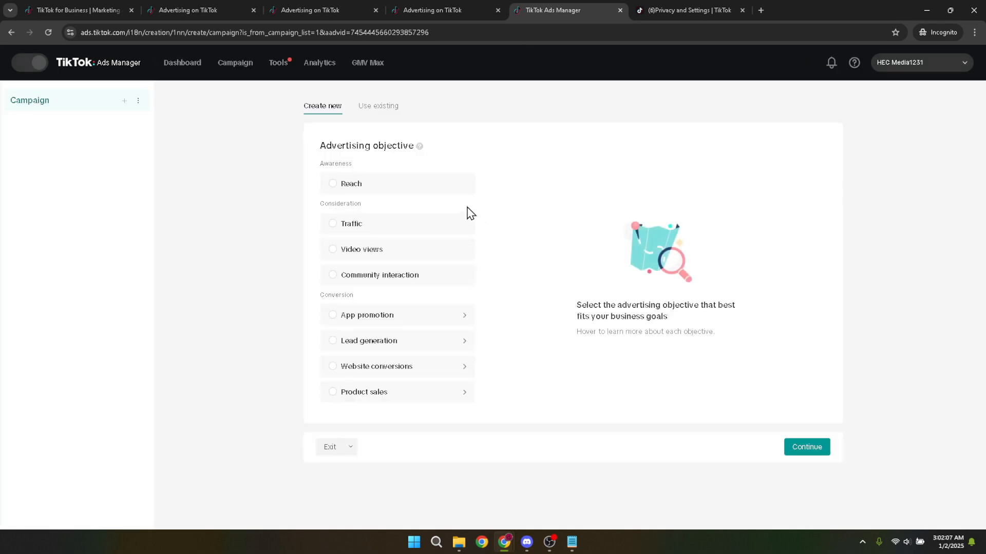
pyautogui.click(399, 191)
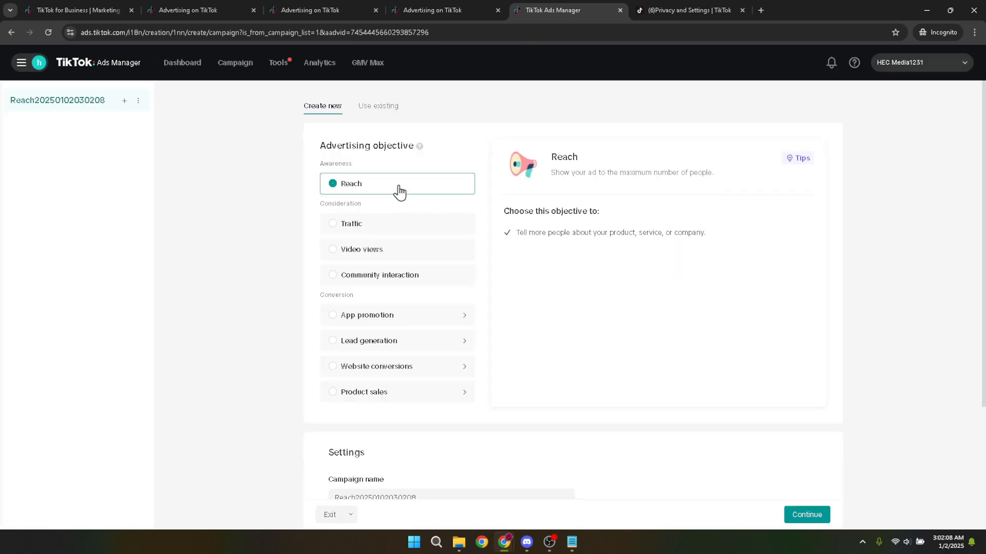
# - Set the campaign's daily budget to 3000 PHP and continue to the ad group settings
pyautogui.scroll(-3, 523, 286)
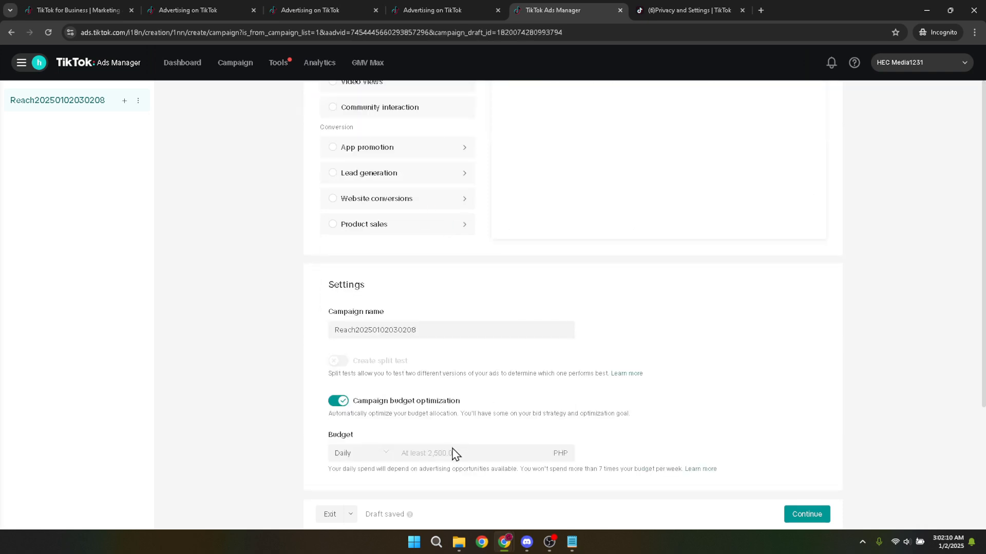
pyautogui.click(413, 453)
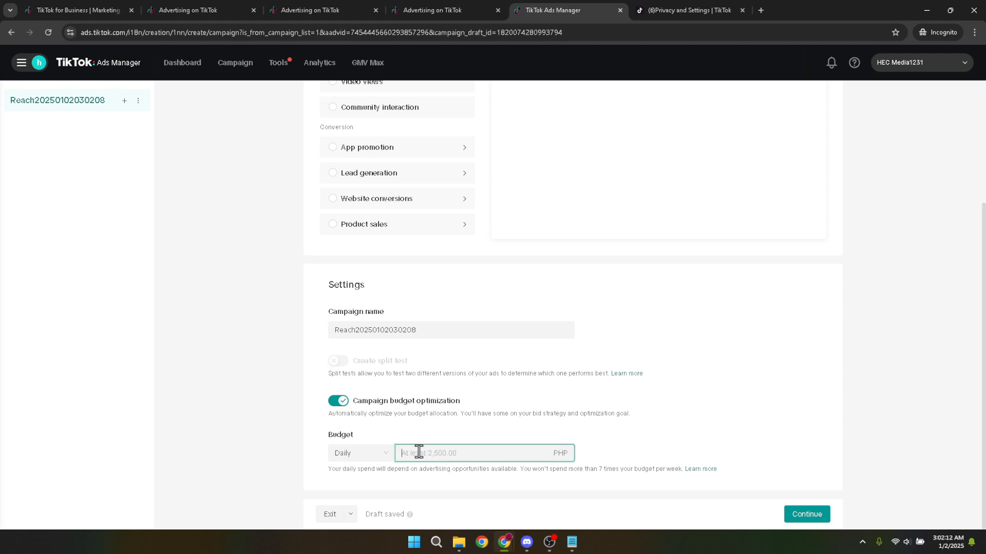
pyautogui.write('3000')
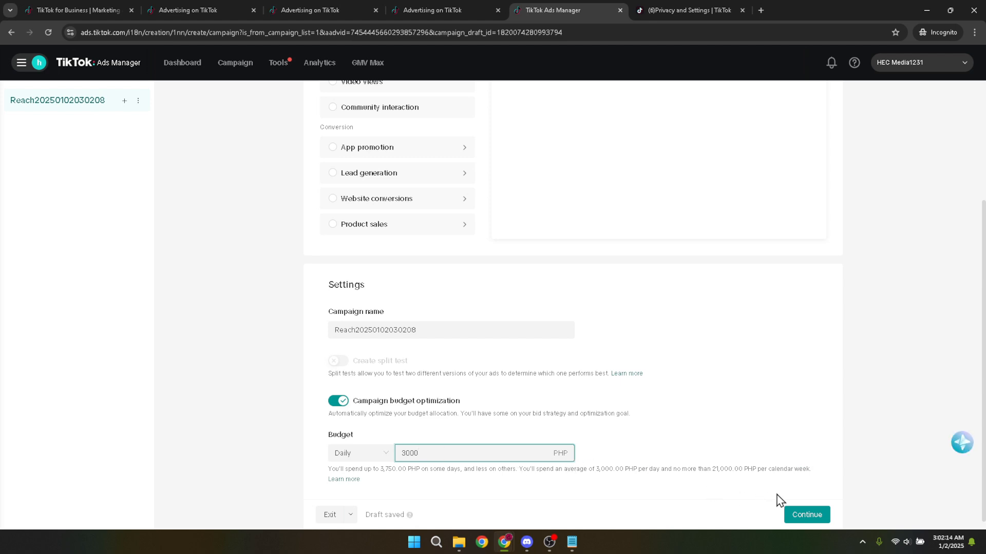
pyautogui.click(807, 516)
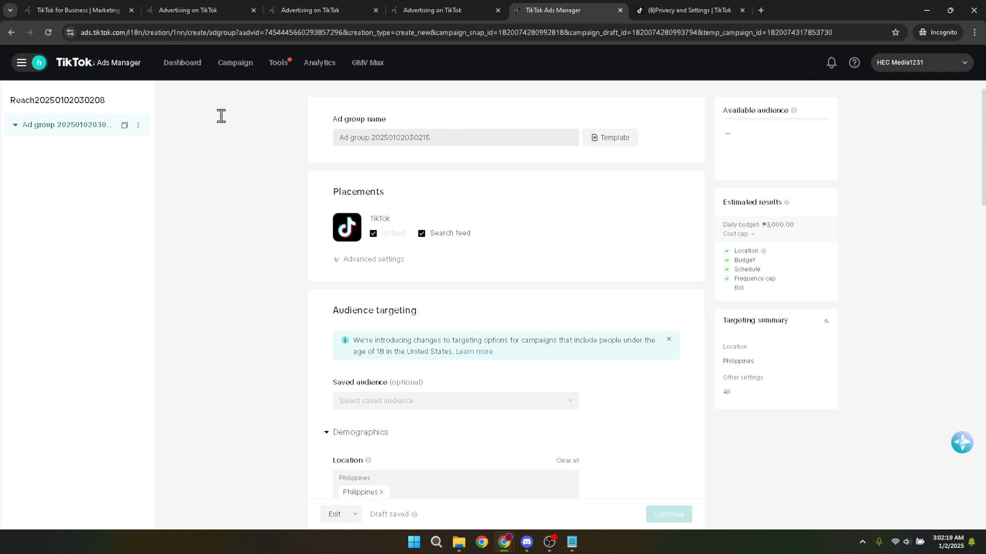
# - Rename the ad group as "Test Ad Group"
pyautogui.tripleClick(442, 139)
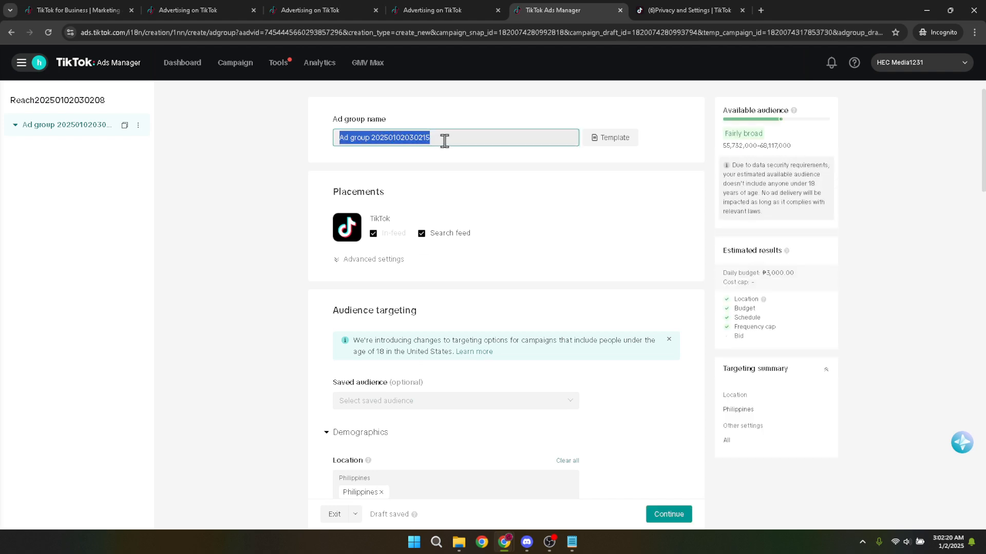
pyautogui.write('Te')
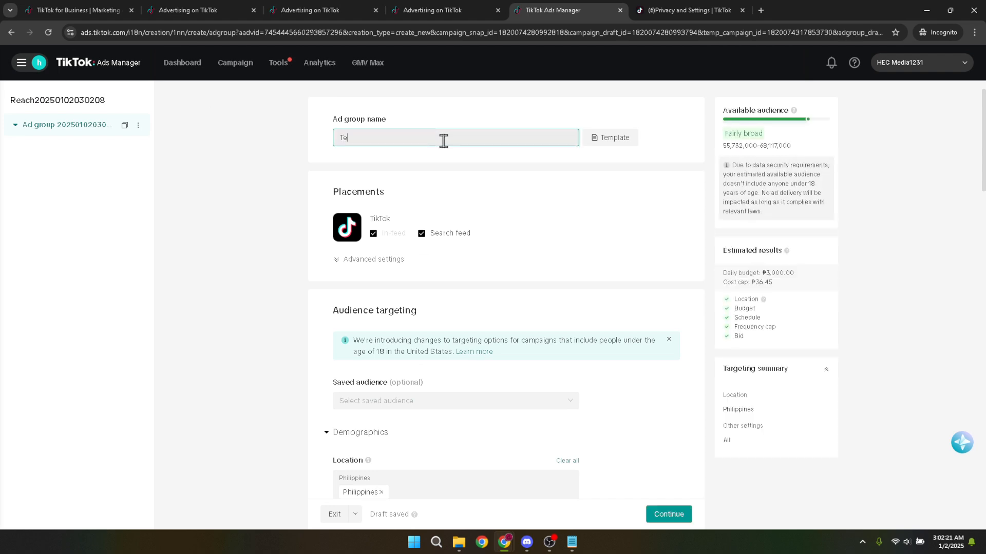
pyautogui.write('st Ad Group')
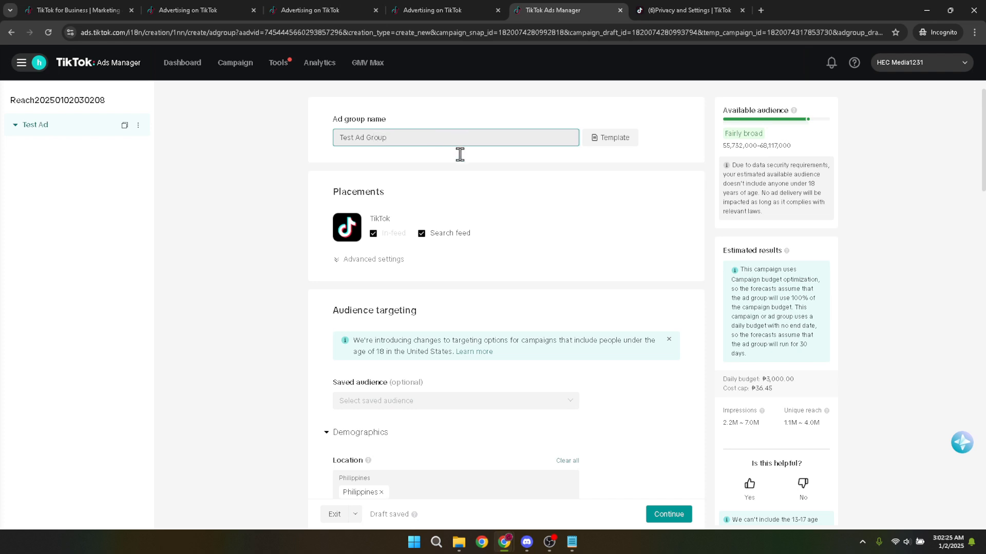
# - Search the audience locations for "Japan" and add the region Jazan, Saudi Arabia, to the targeting
pyautogui.scroll(-3, 458, 154)
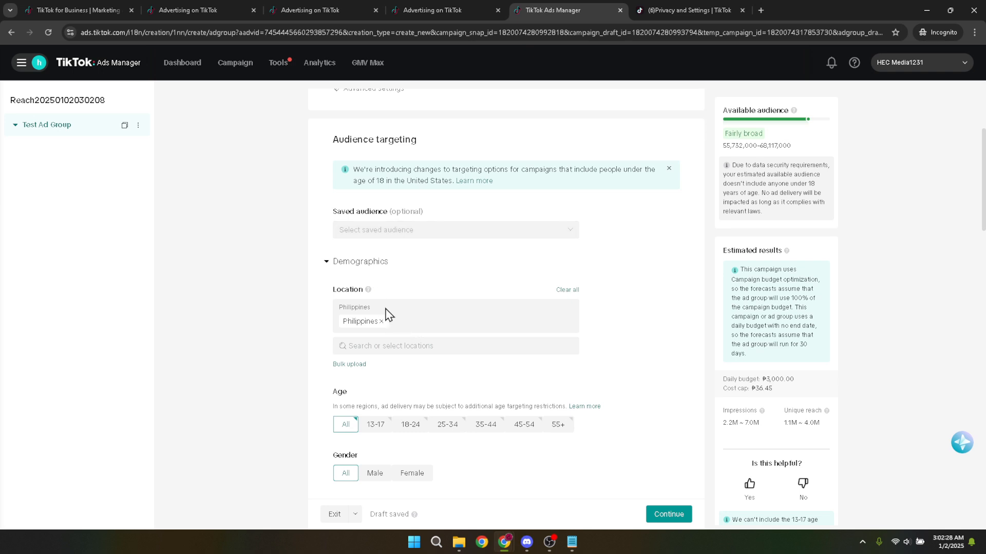
pyautogui.click(398, 348)
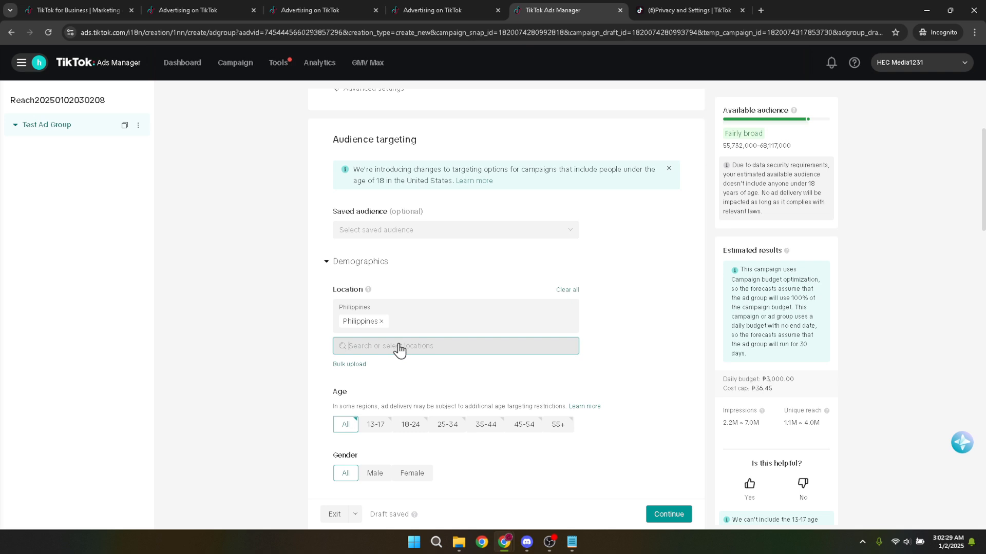
pyautogui.write('Japan')
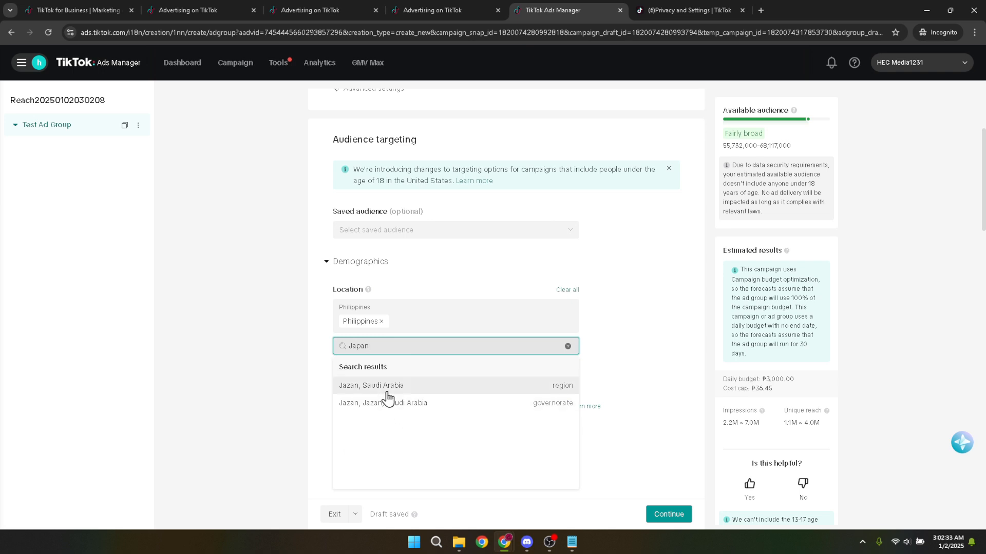
pyautogui.click(386, 393)
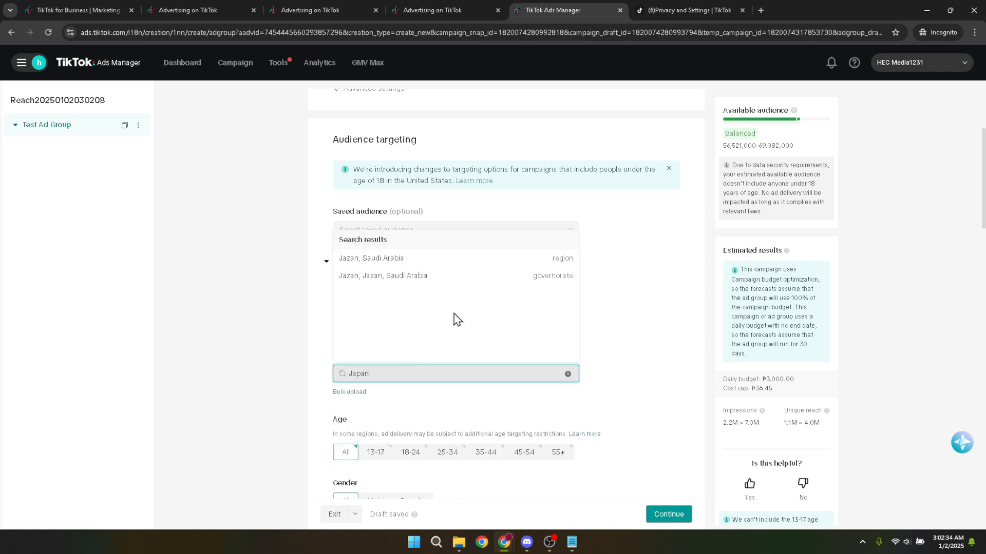
pyautogui.scroll(-2, 452, 320)
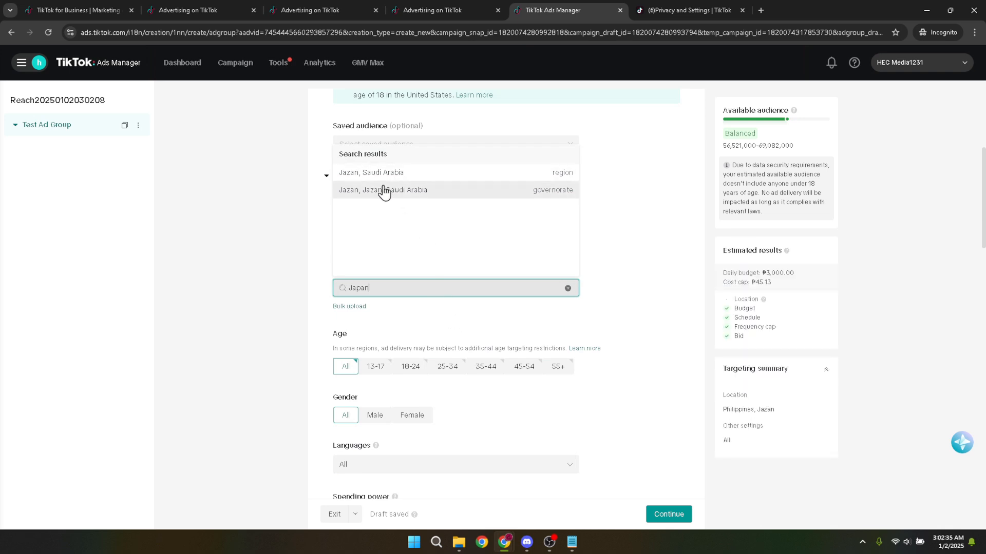
pyautogui.click(373, 175)
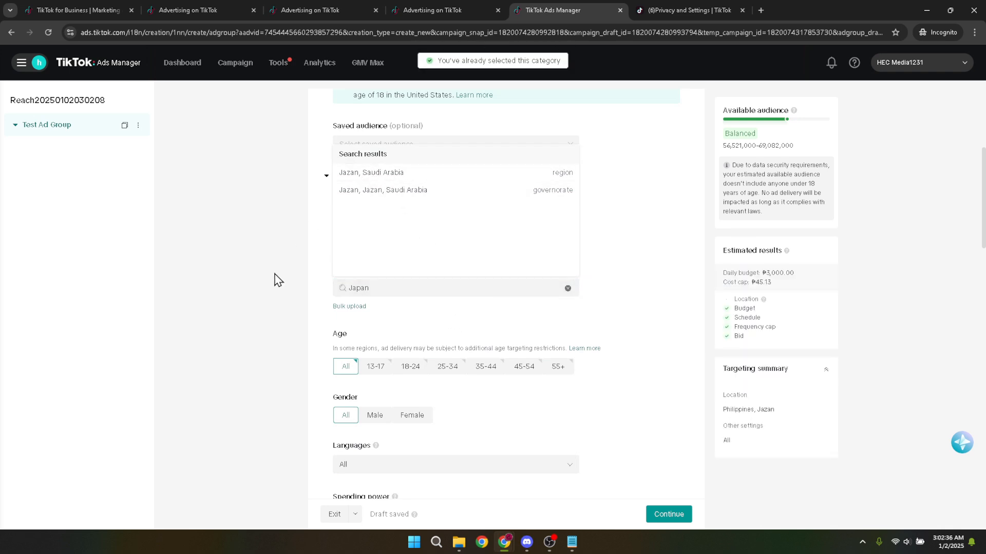
pyautogui.click(311, 275)
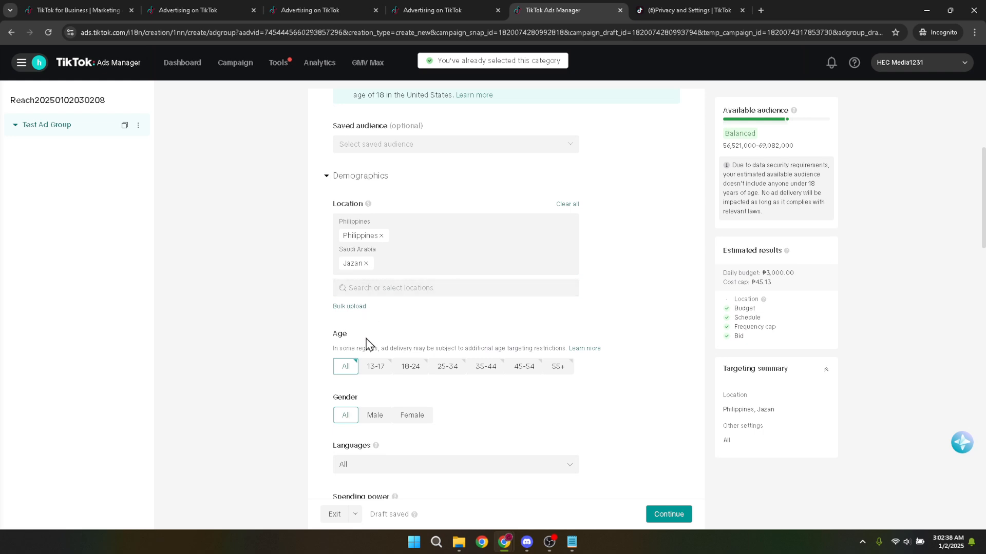
# - Limit the audience gender to Male and continue from the ad group settings to the ad setup
pyautogui.scroll(-2, 377, 359)
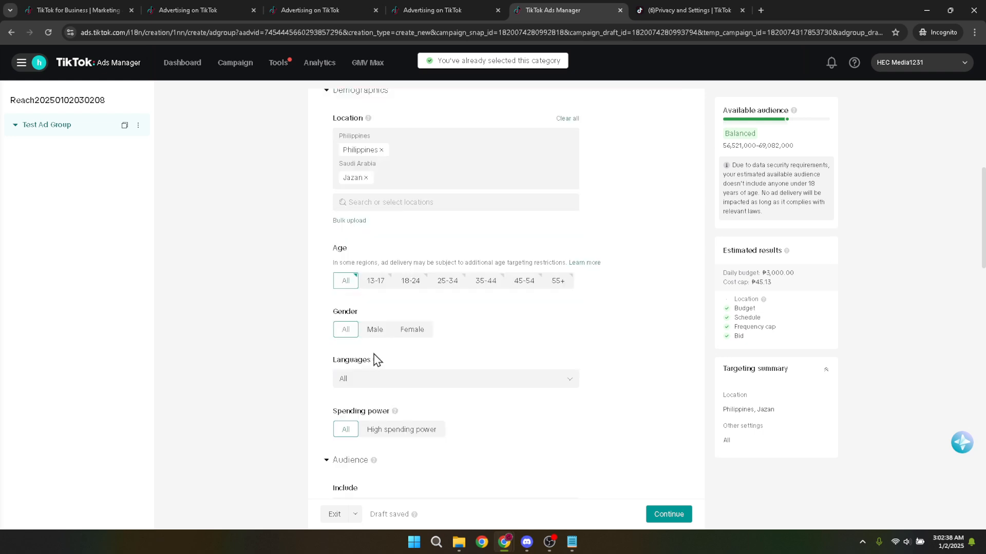
pyautogui.click(375, 329)
pyautogui.scroll(-4, 397, 337)
pyautogui.scroll(-8, 397, 337)
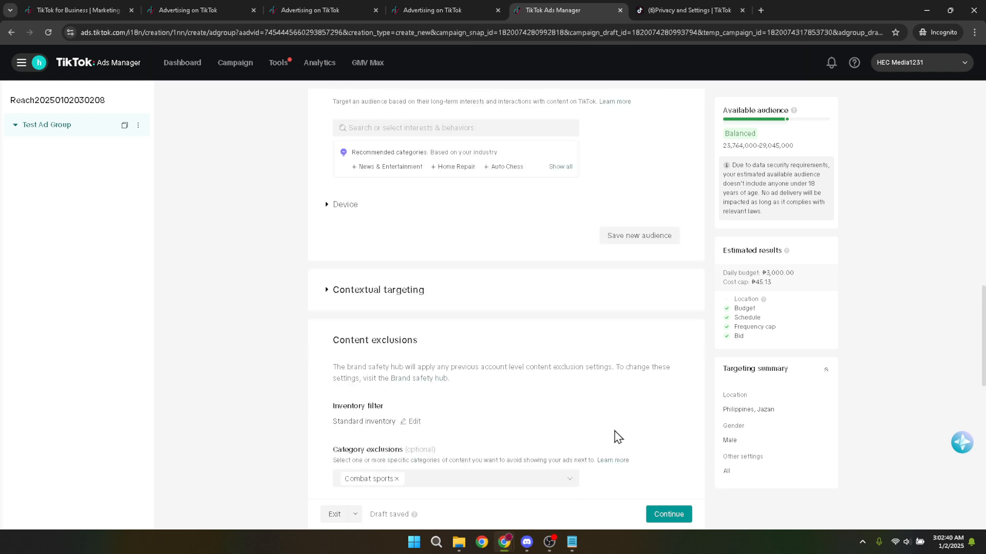
pyautogui.scroll(-8, 590, 426)
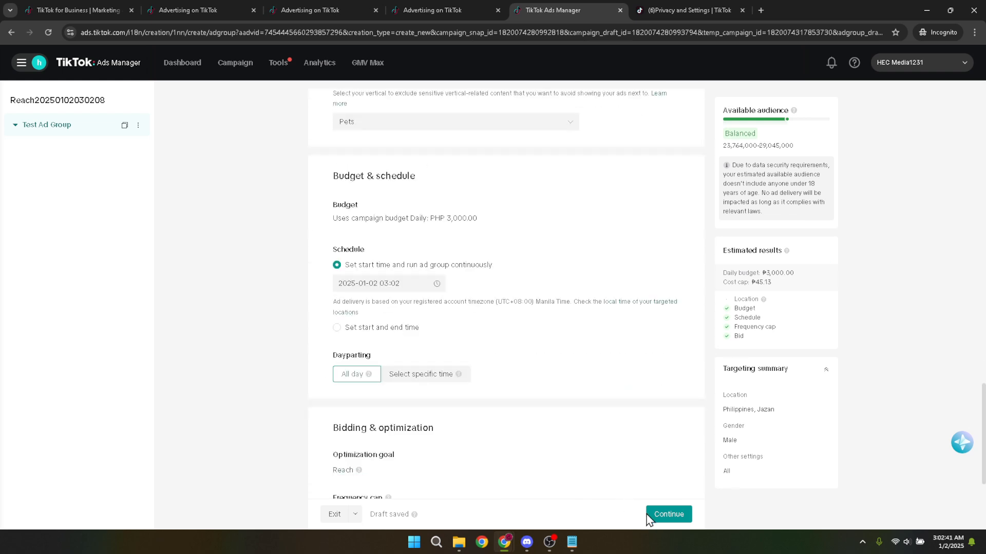
pyautogui.click(662, 521)
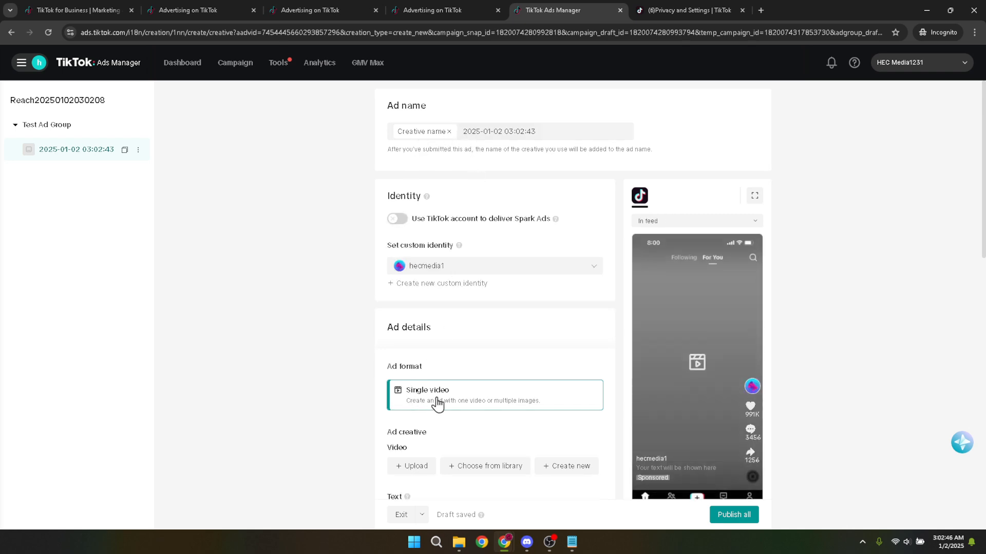
# - Upload SampleVideo.mp4 from the Samples folder as the ad's video creative
pyautogui.scroll(-2, 444, 396)
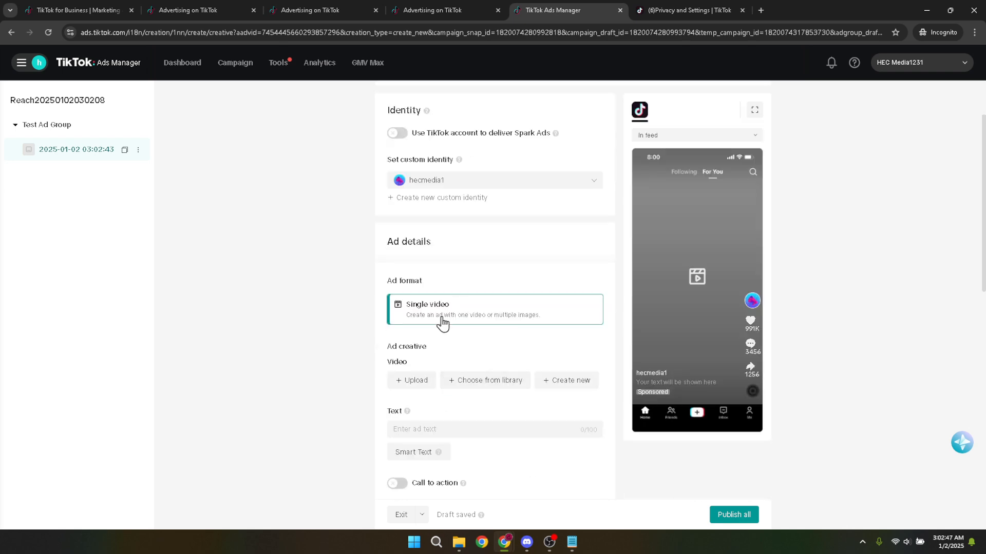
pyautogui.click(410, 379)
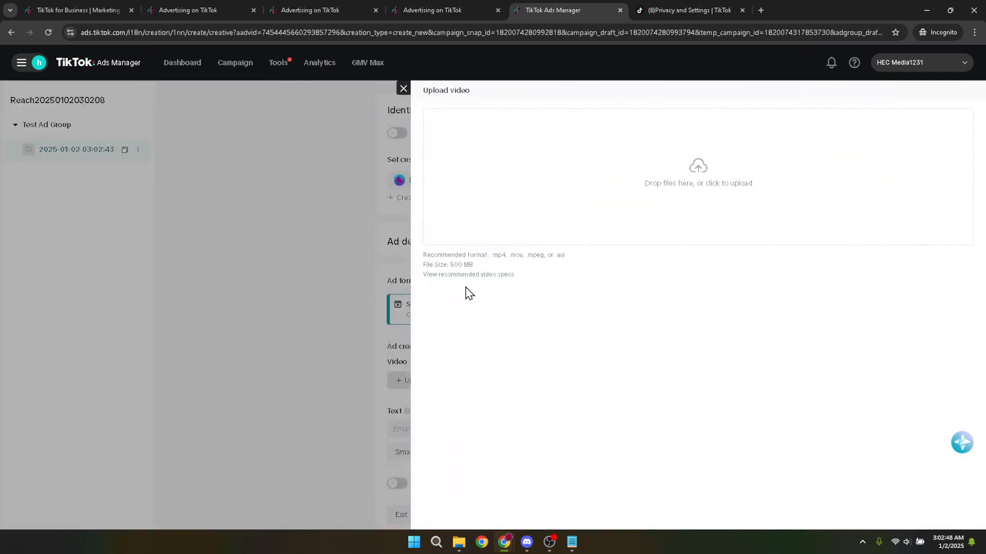
pyautogui.click(690, 189)
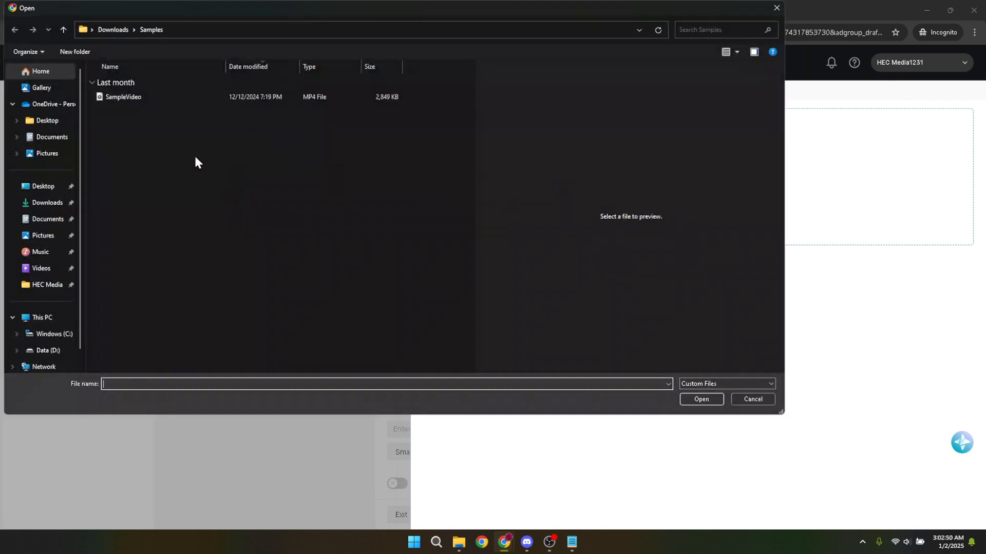
pyautogui.click(131, 98)
pyautogui.doubleClick(130, 99)
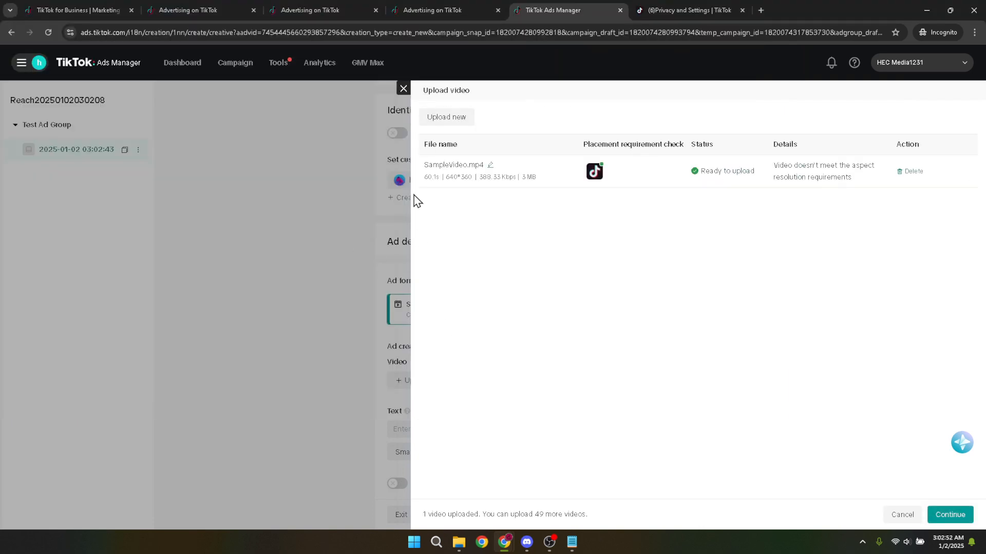
pyautogui.click(949, 515)
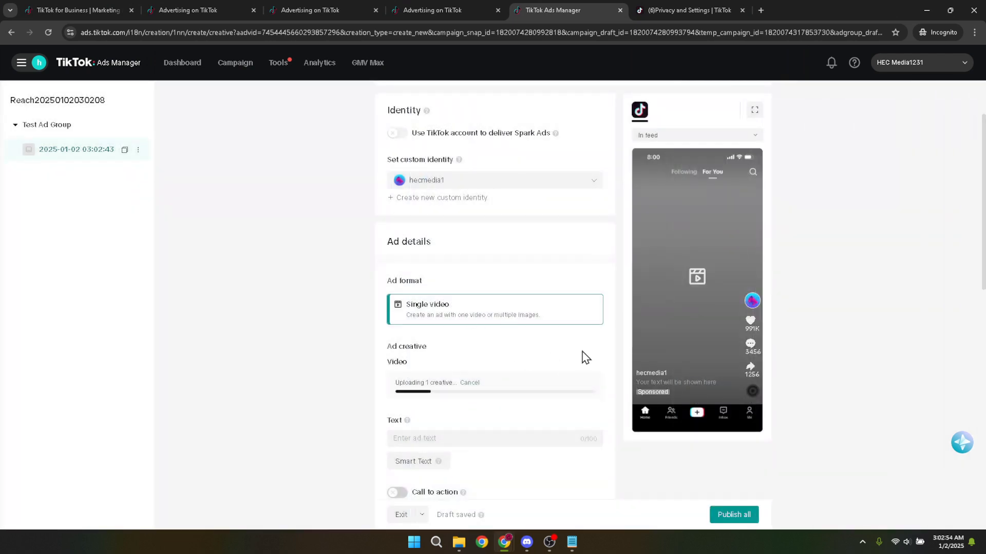
# - Enter "This is a sample video for my TikTok" as the ad text for the single video ad
pyautogui.scroll(-3, 590, 359)
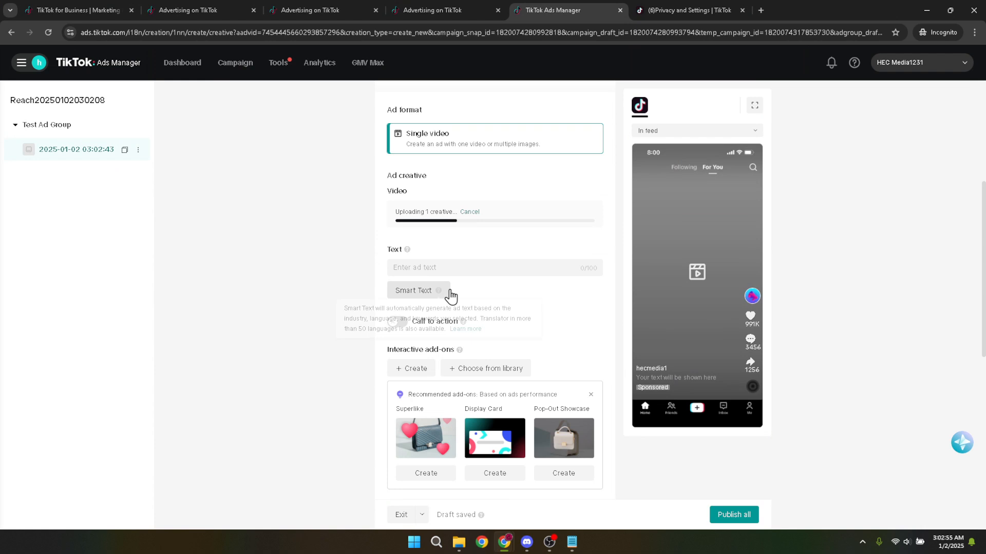
pyautogui.click(440, 268)
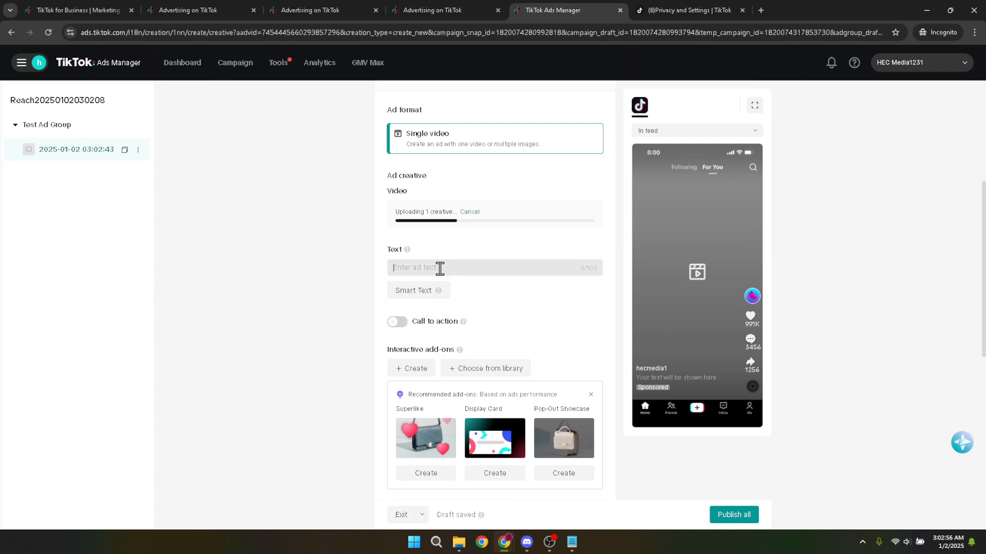
pyautogui.write('This is a samp')
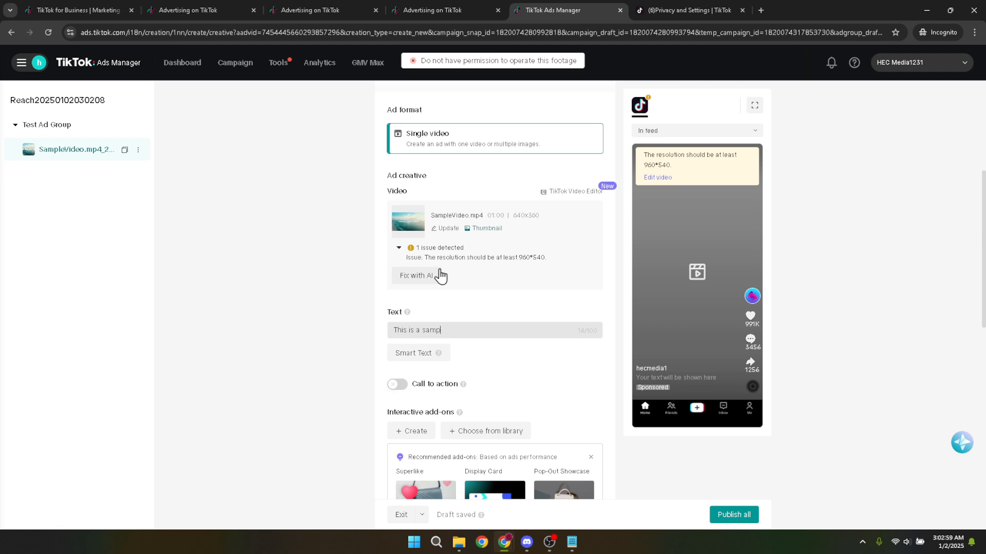
pyautogui.write('le v')
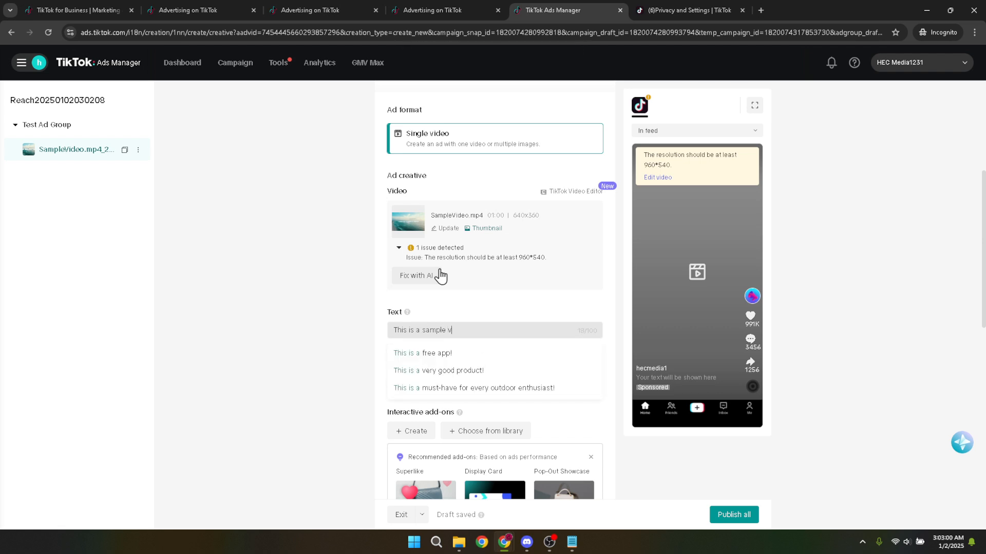
pyautogui.write('ideo fo')
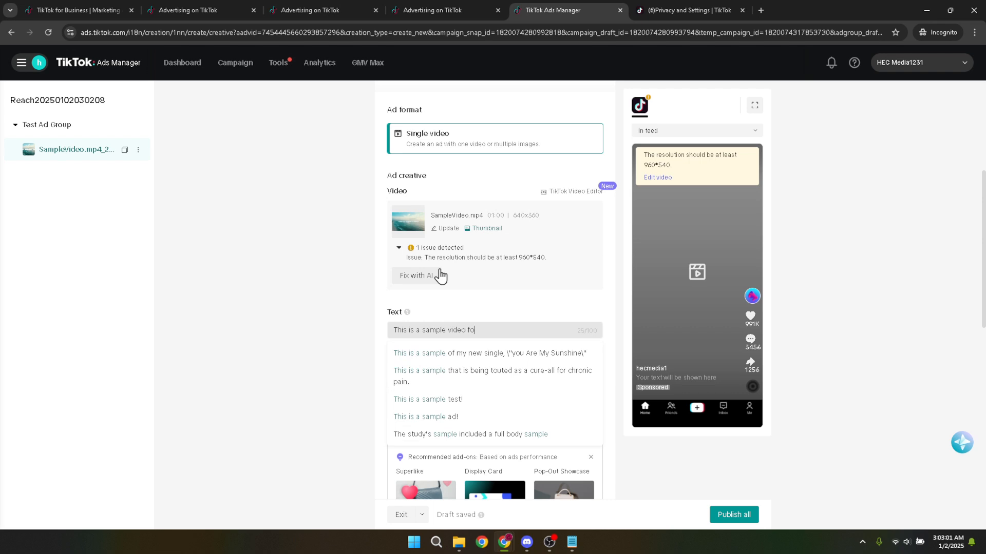
pyautogui.write('r my Ti')
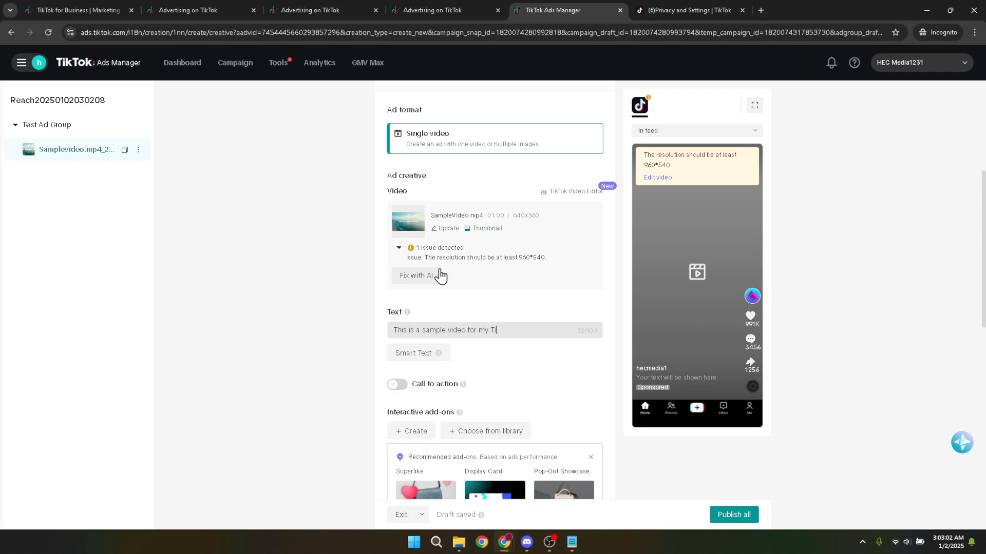
pyautogui.write('kTok')
# - Submit the campaign, ad group and ad for publishing, keeping the remaining ad and tracking settings as they are
pyautogui.scroll(-8, 440, 277)
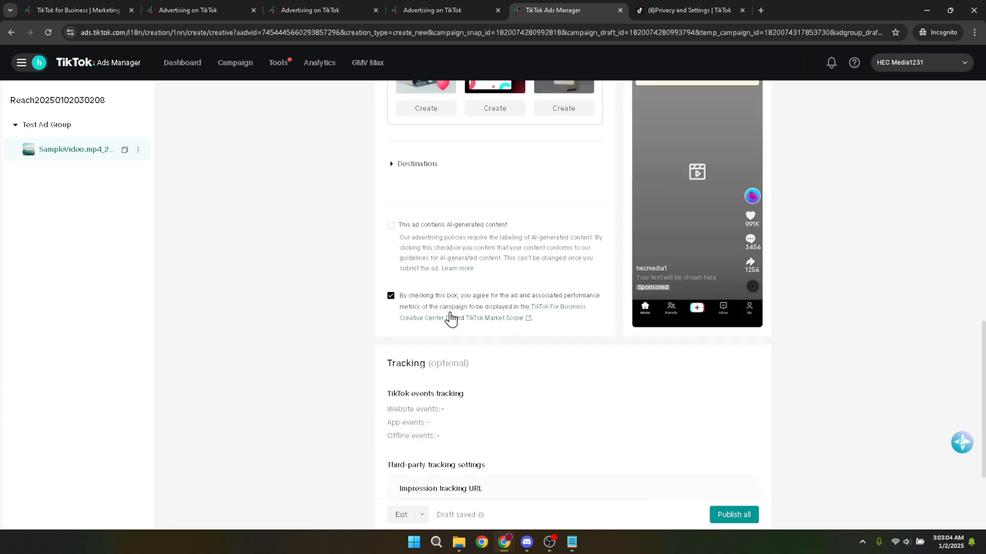
pyautogui.scroll(-3, 451, 318)
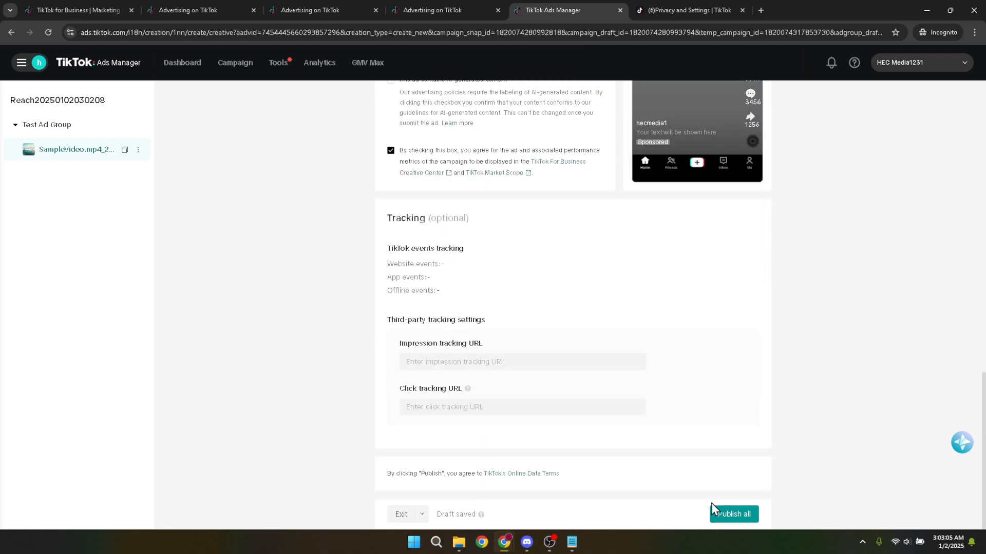
pyautogui.click(748, 515)
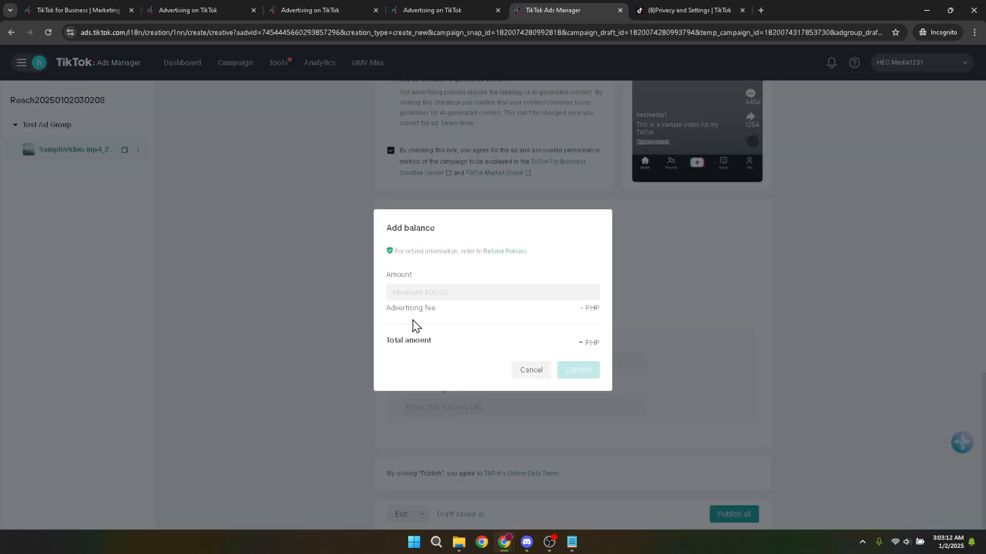
# - Set the balance top-up amount to 500 PHP and confirm it
pyautogui.click(445, 294)
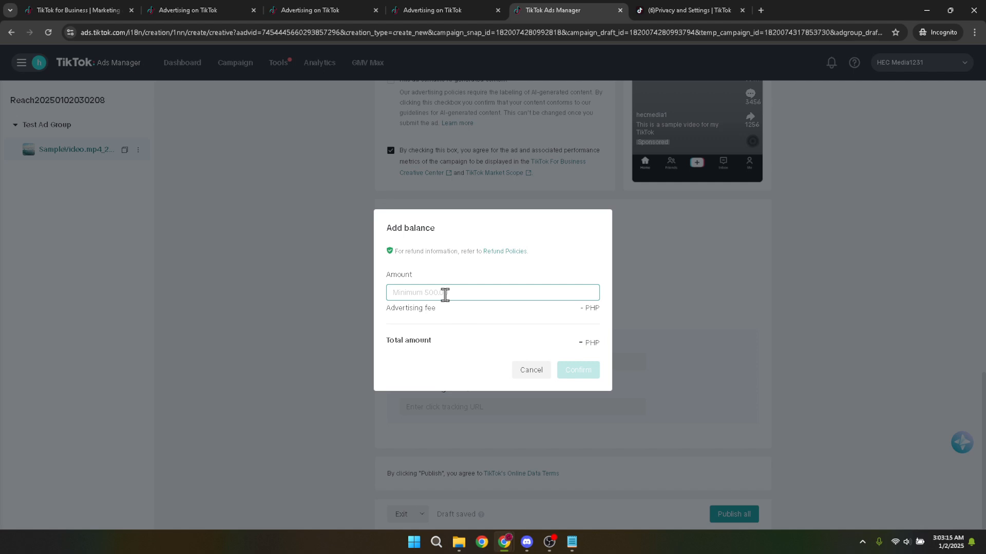
pyautogui.write('500')
pyautogui.moveTo(387, 226); pyautogui.dragTo(436, 233)
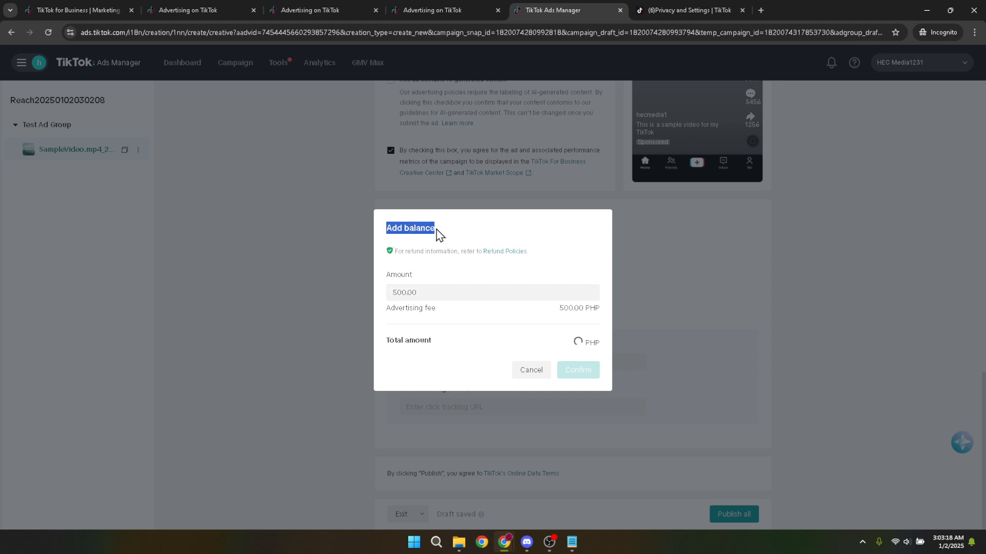
pyautogui.click(457, 290)
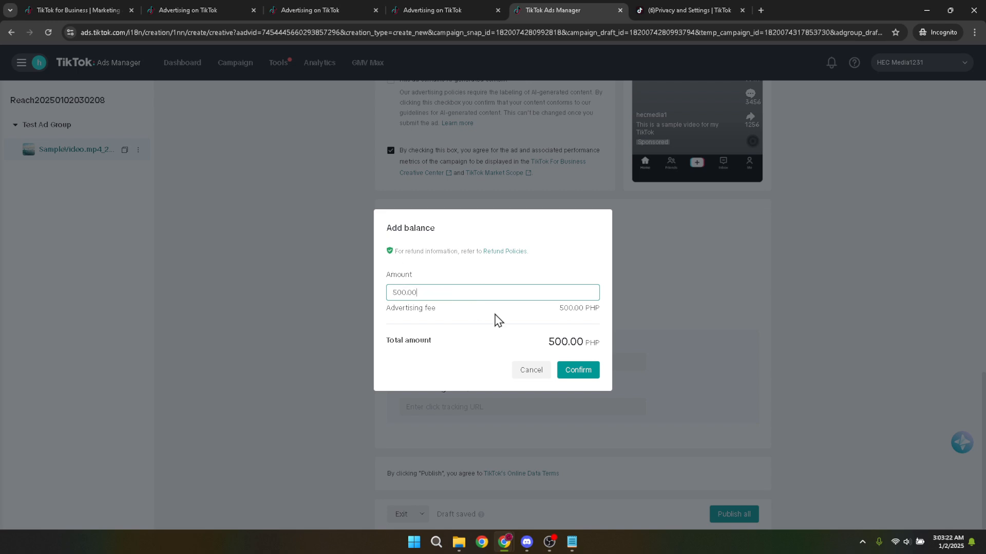
pyautogui.click(590, 377)
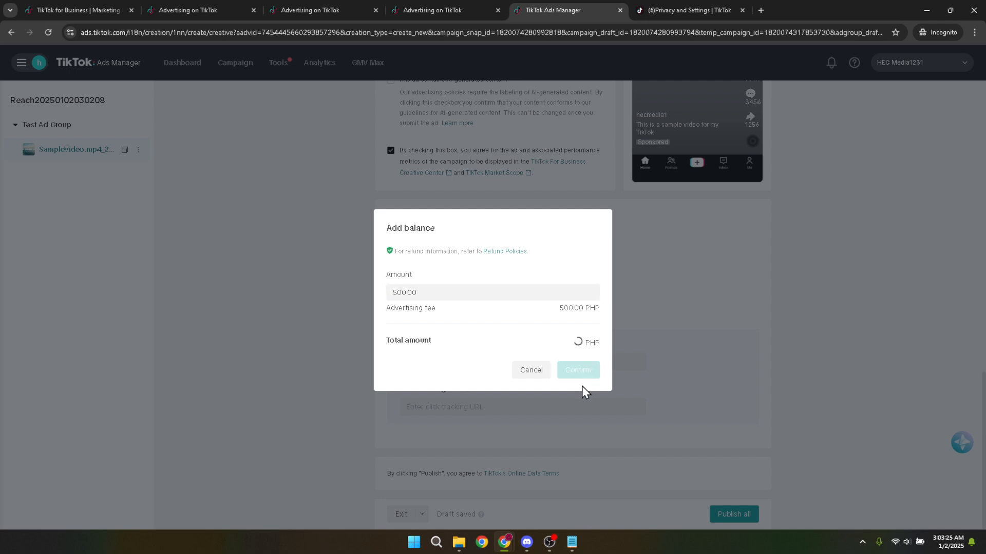